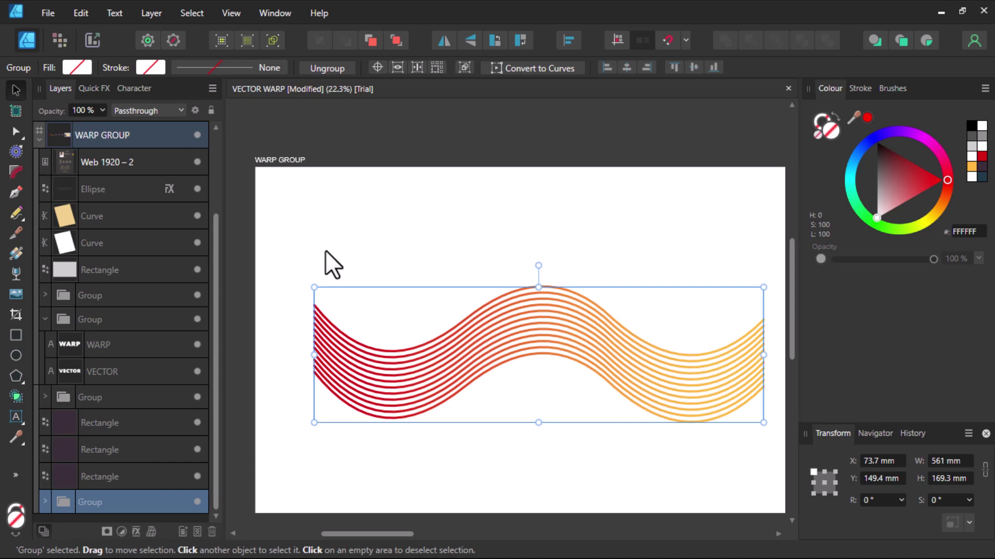
Browse the Layer menu's Warp Group options, then open the warp type list for the waves
click(151, 14)
mouse_move(172, 75)
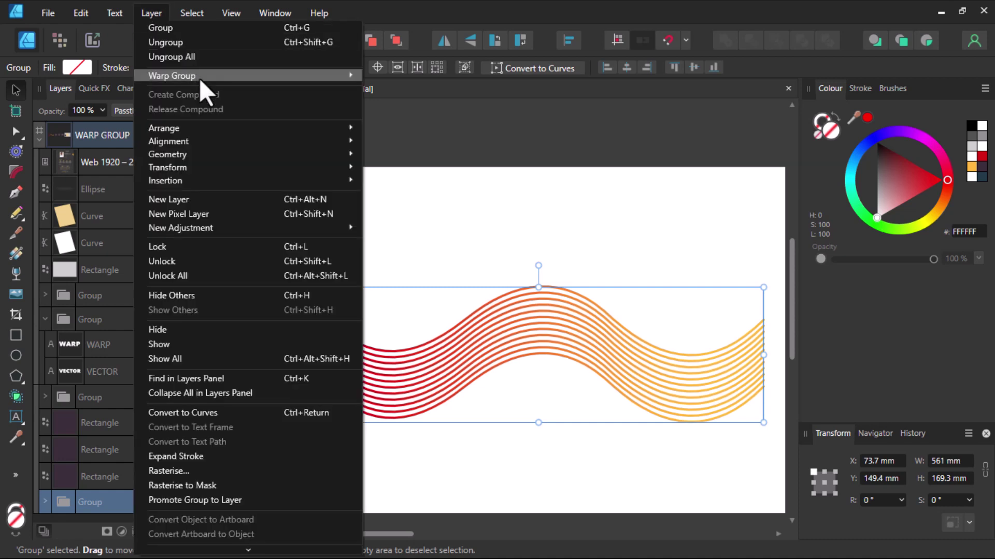
click(414, 22)
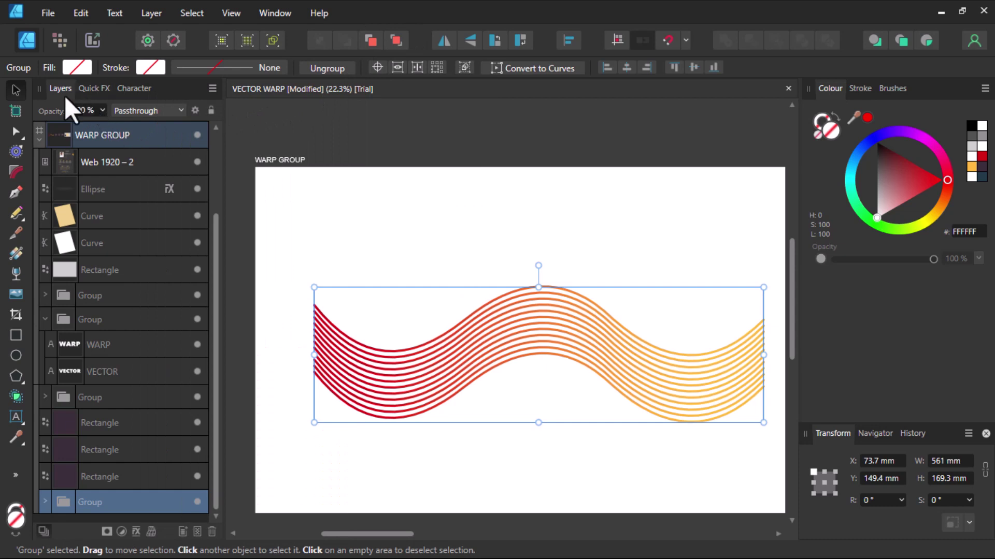
click(150, 533)
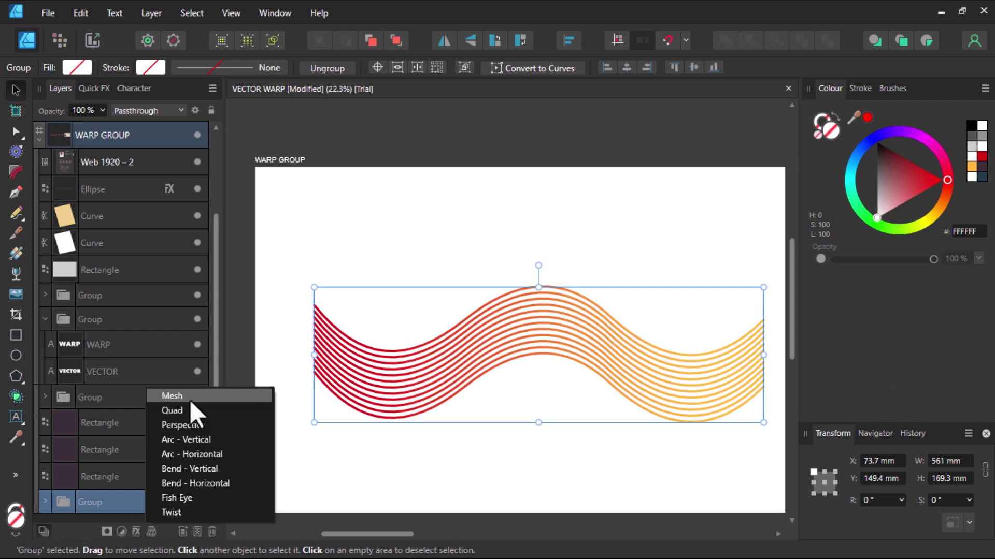
Apply a Mesh warp to the waves and drag its edge, corner, patch and curves to fold the red and orange lines
click(191, 399)
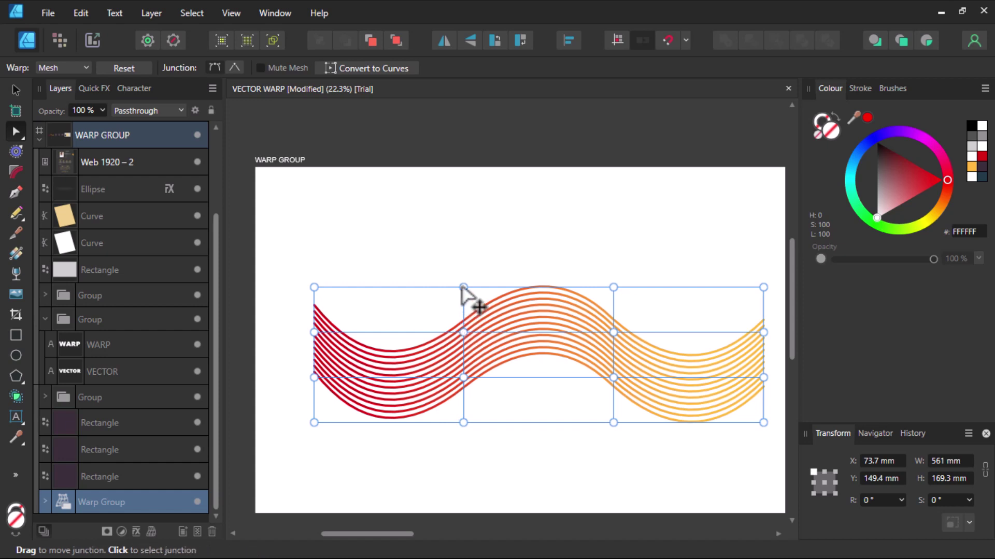
mouse_move(463, 289)
mouse_down()
mouse_move(489, 333)
mouse_move(503, 397)
mouse_up()
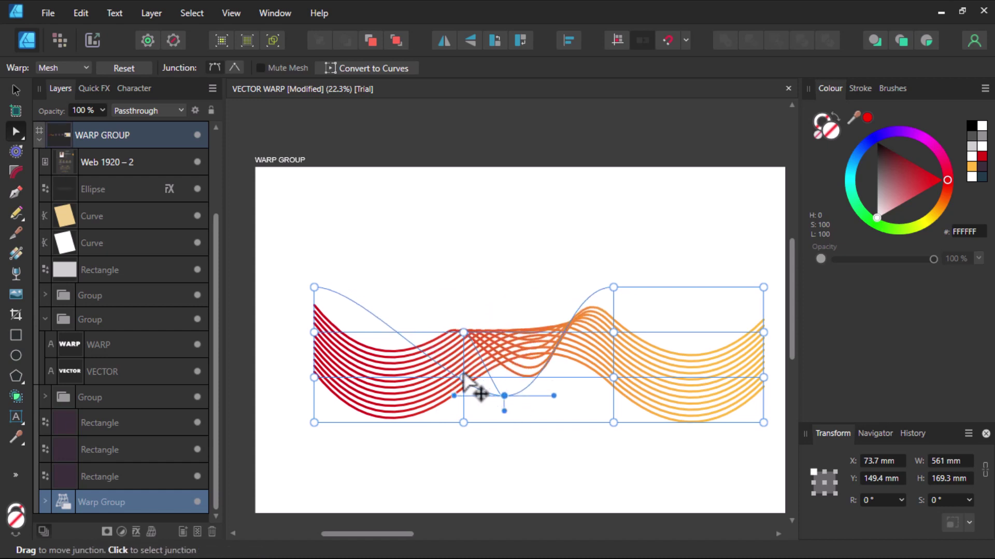
mouse_move(456, 378)
mouse_down()
mouse_move(424, 359)
mouse_move(388, 290)
mouse_up()
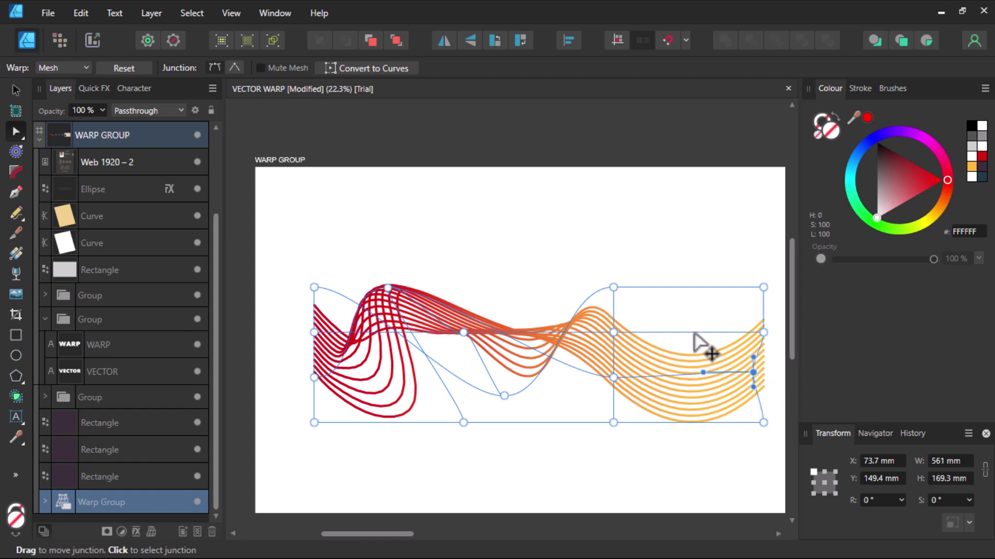
drag(695, 346, 673, 290)
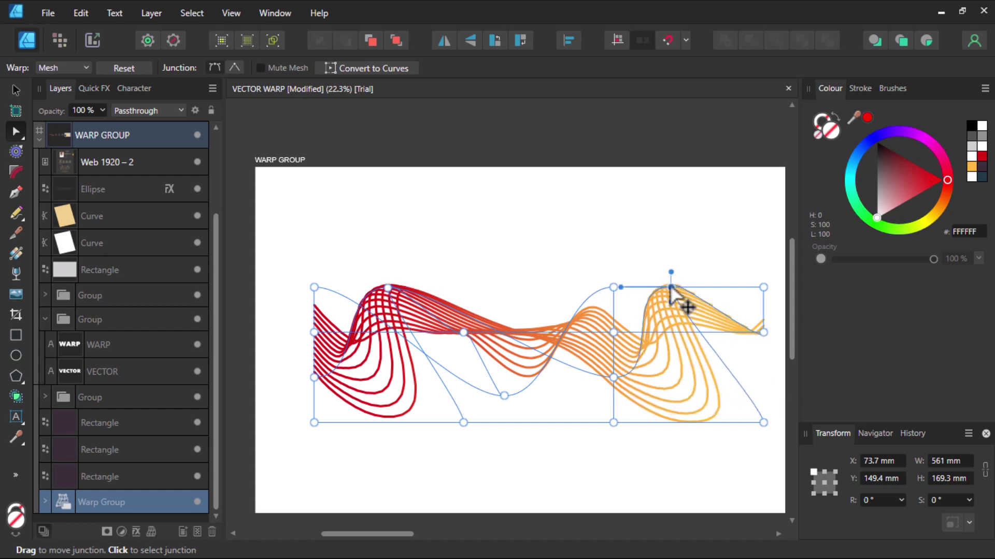
drag(762, 424, 695, 400)
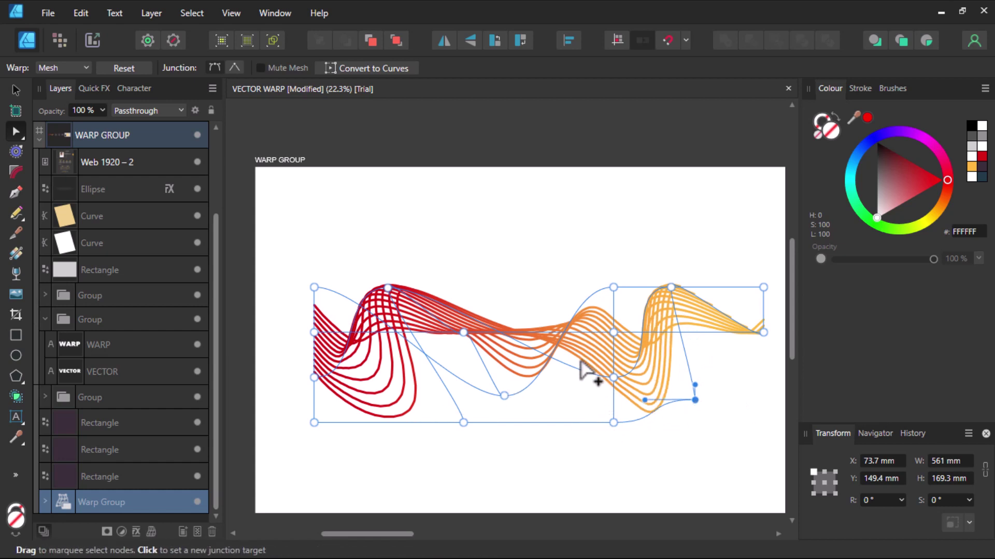
click(582, 365)
drag(580, 362, 584, 355)
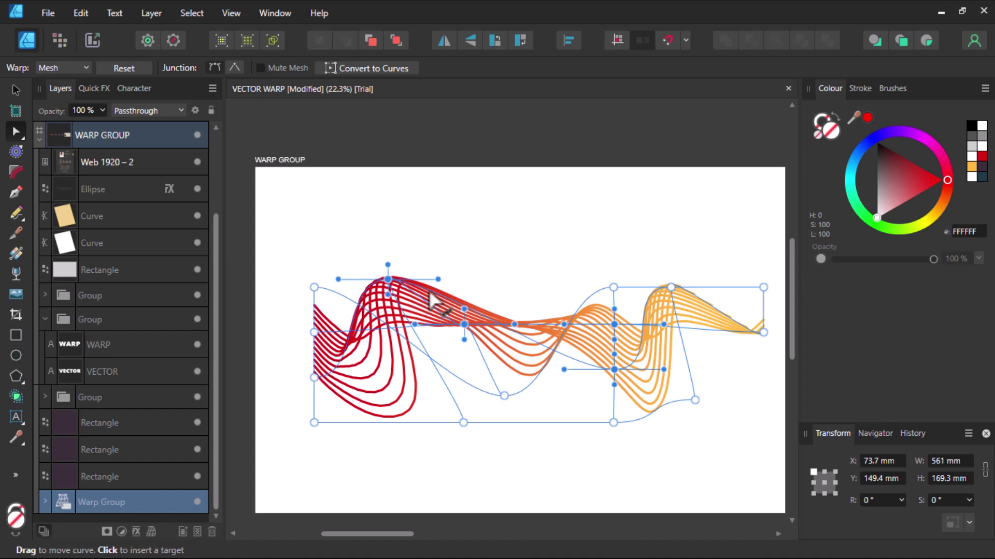
mouse_move(432, 292)
mouse_down()
mouse_move(442, 273)
mouse_move(443, 317)
mouse_up()
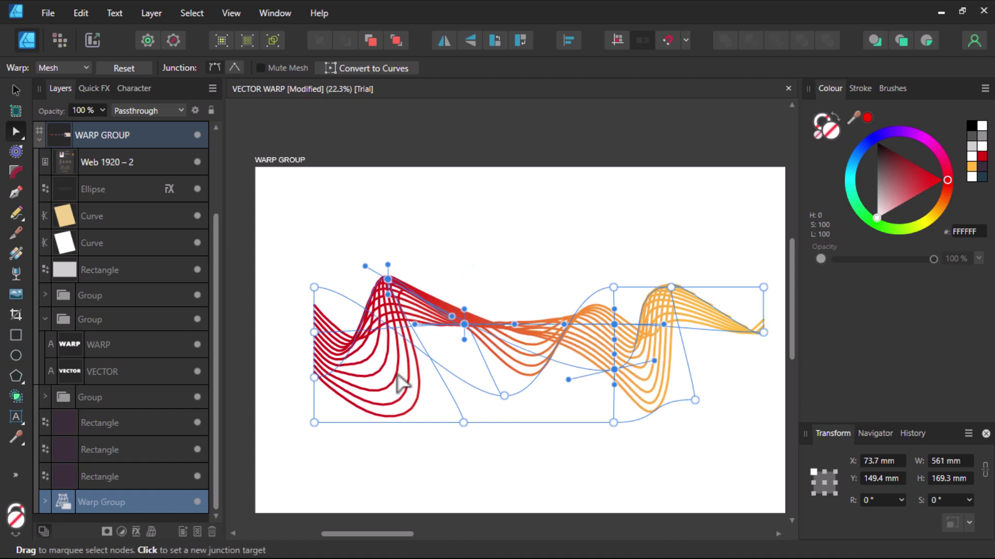
scroll(404, 389, down, 2)
scroll(420, 385, down, 1)
scroll(452, 380, up, 2)
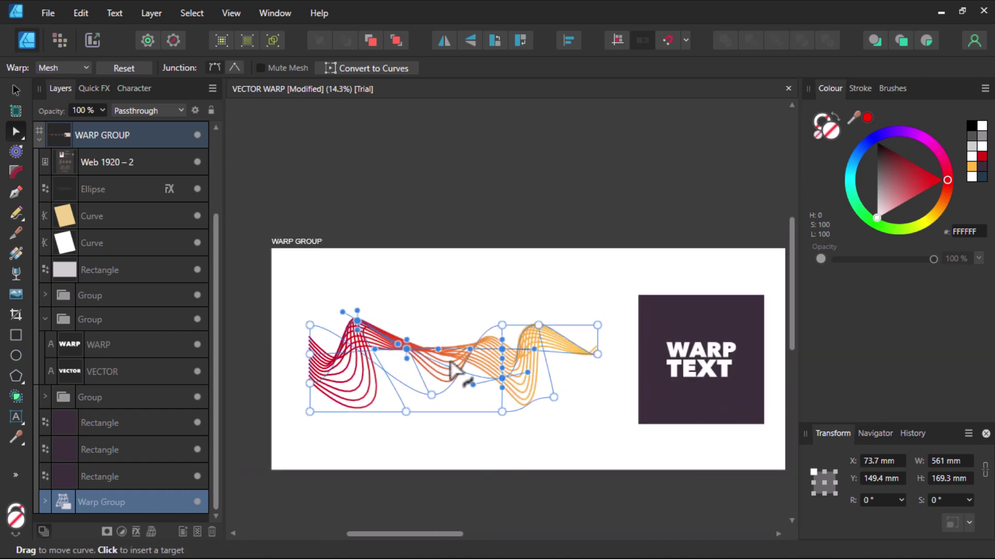
scroll(396, 362, down, 1)
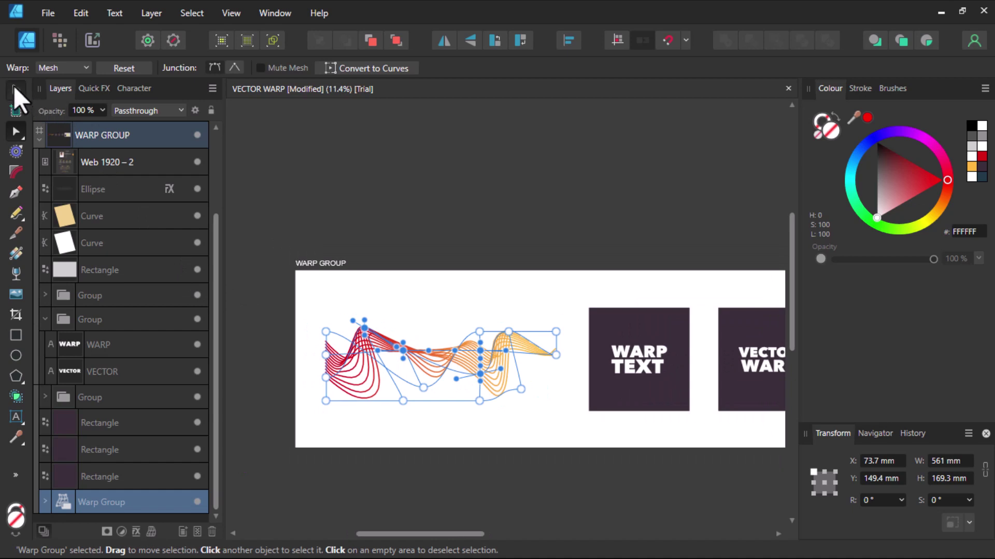
With the Move Tool, select the WARP TEXT lettering and list its warp types
click(13, 87)
scroll(622, 359, up, 2)
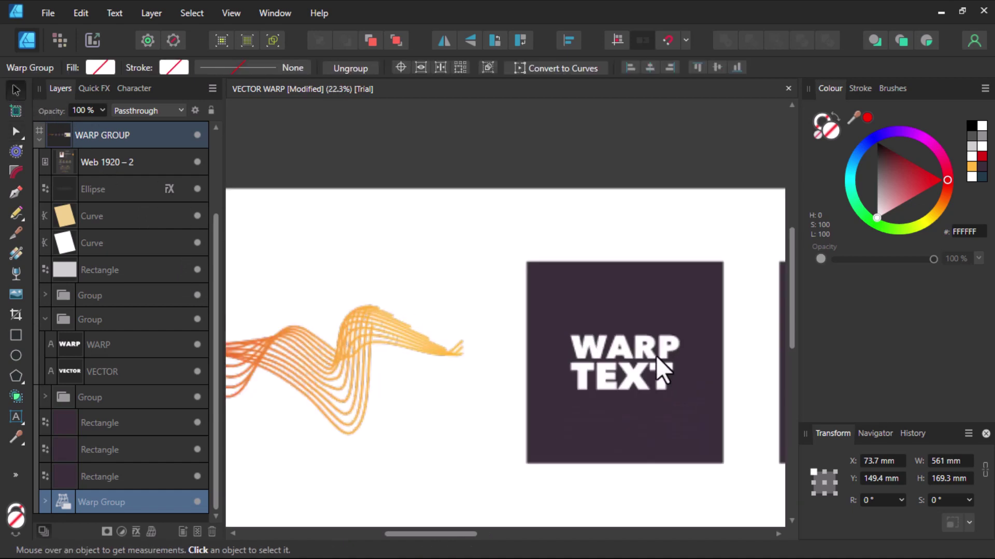
click(661, 372)
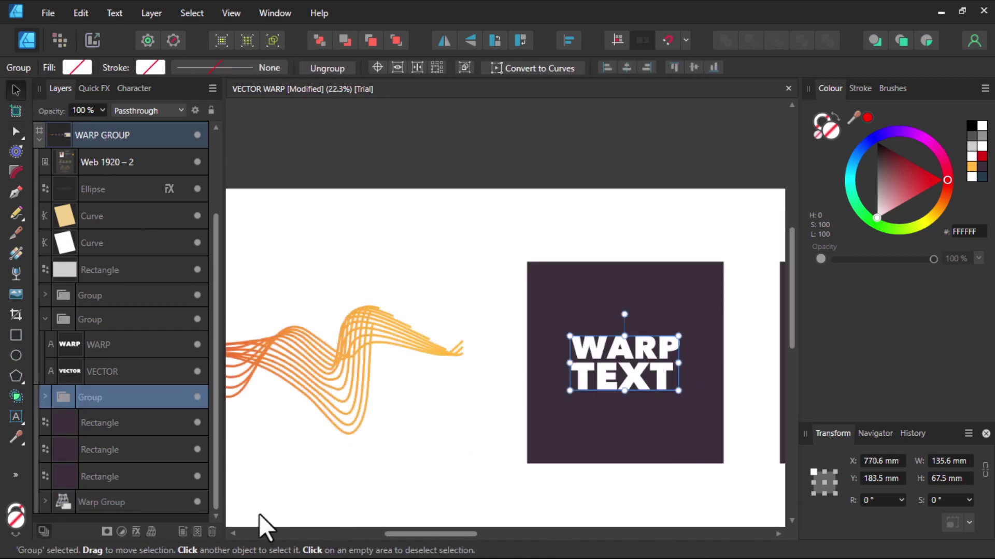
click(152, 532)
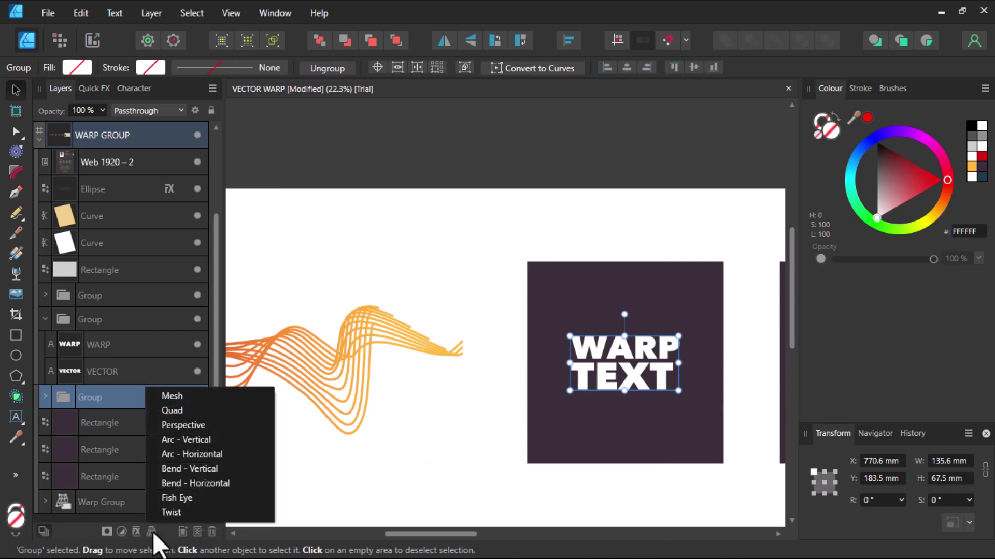
Apply a Quad warp to WARP TEXT and pull its two left corners inward to skew it
click(198, 411)
scroll(575, 379, down, 2)
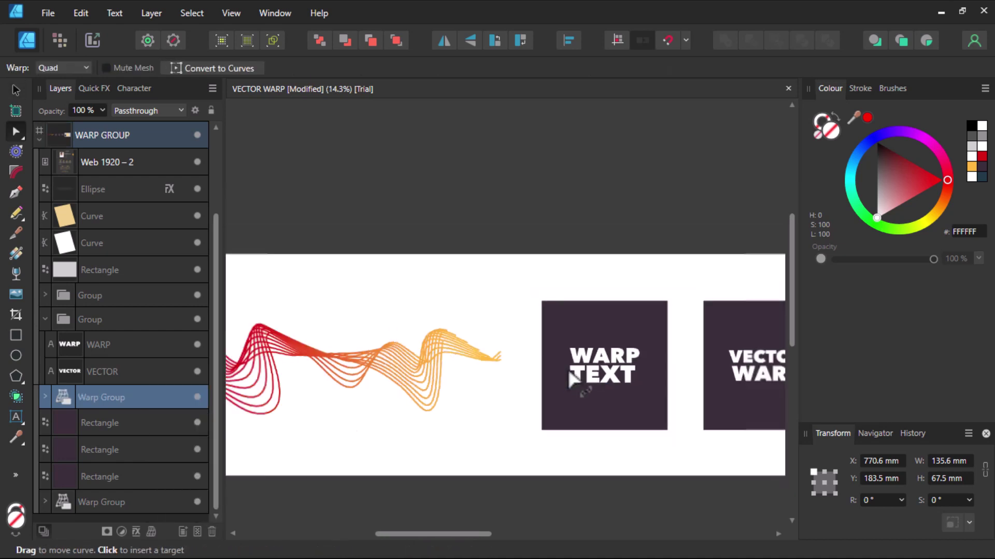
scroll(573, 378, up, 3)
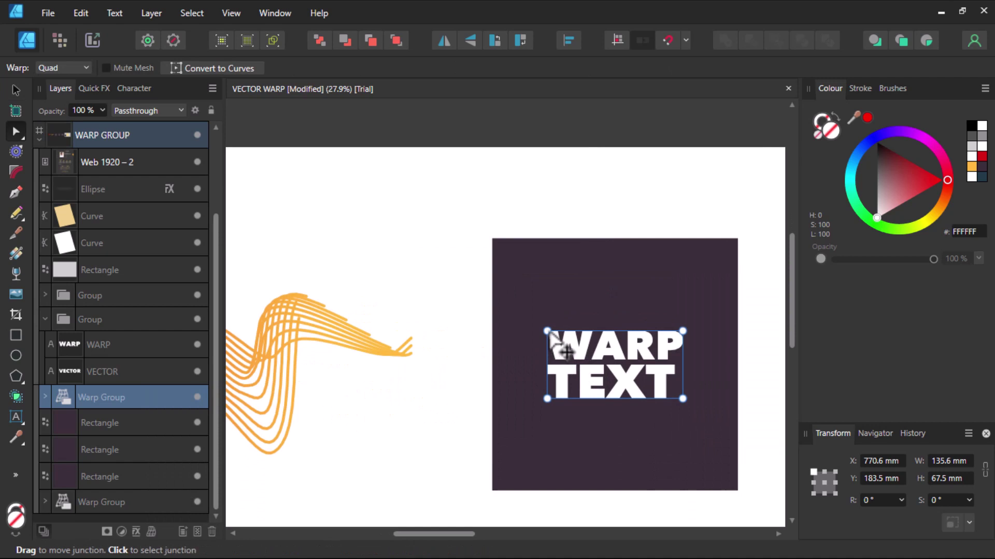
mouse_move(554, 307)
mouse_down()
mouse_move(550, 374)
mouse_move(579, 334)
mouse_up()
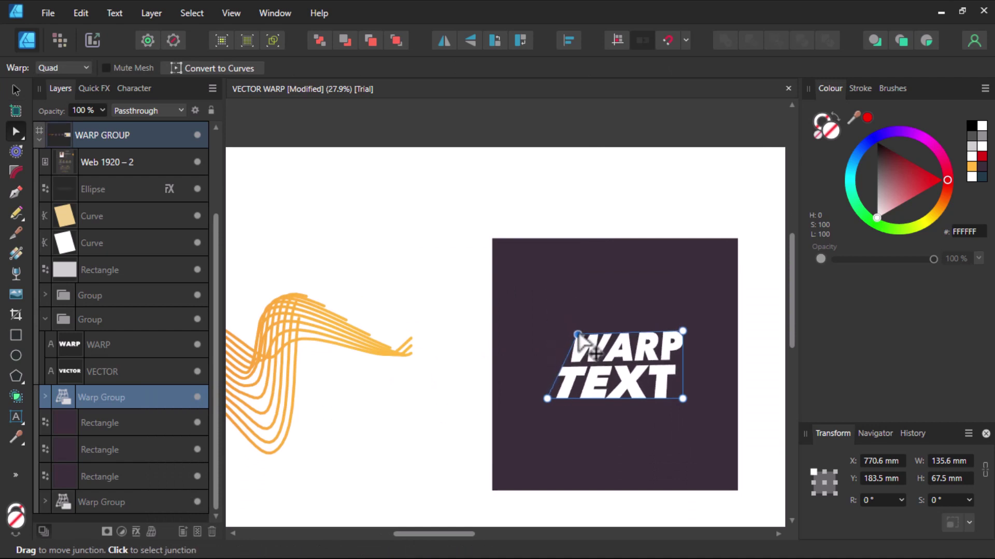
drag(548, 398, 582, 371)
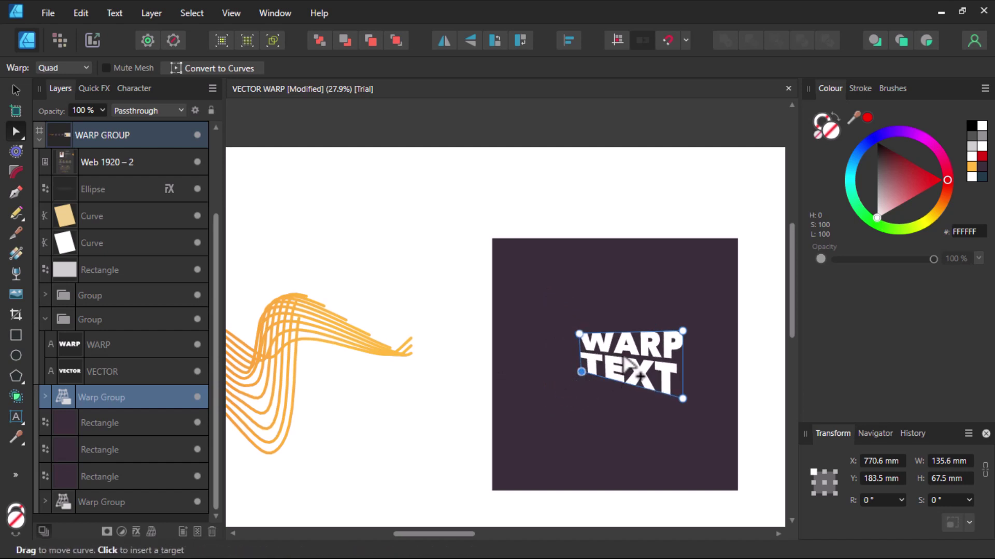
scroll(505, 377, up, 1)
scroll(489, 373, up, 2)
scroll(477, 374, down, 4)
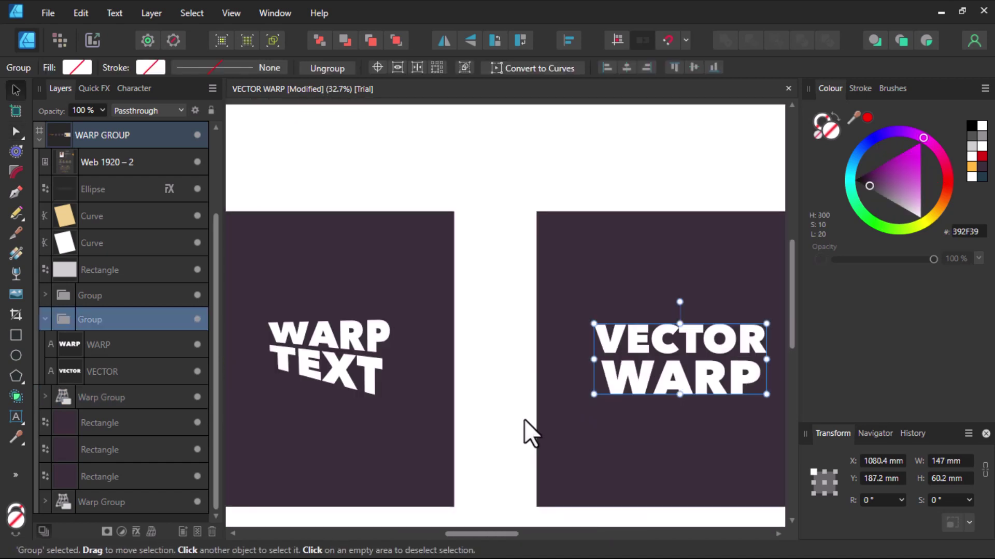
Apply a Fish Eye warp to VECTOR WARP and drag three mesh points to distort its letters
click(152, 533)
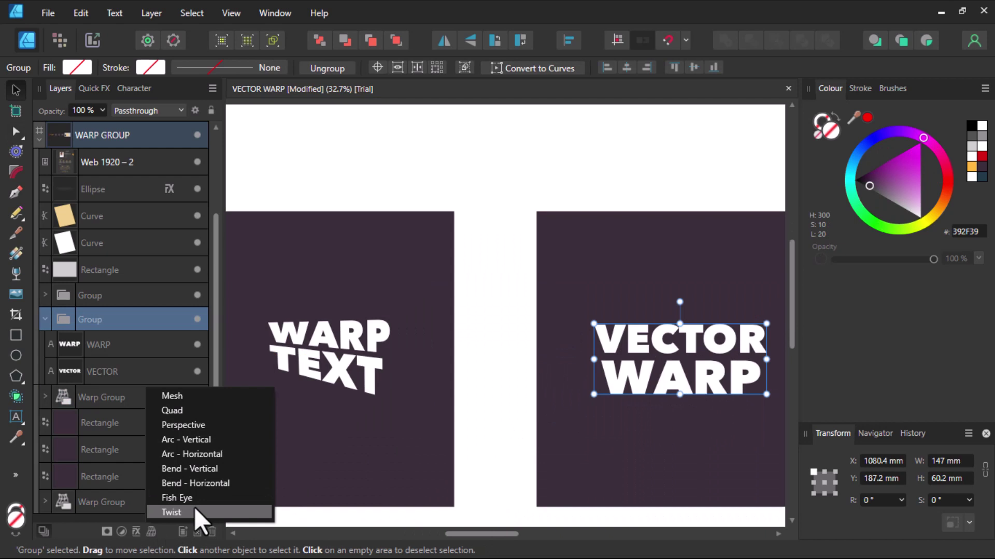
click(195, 498)
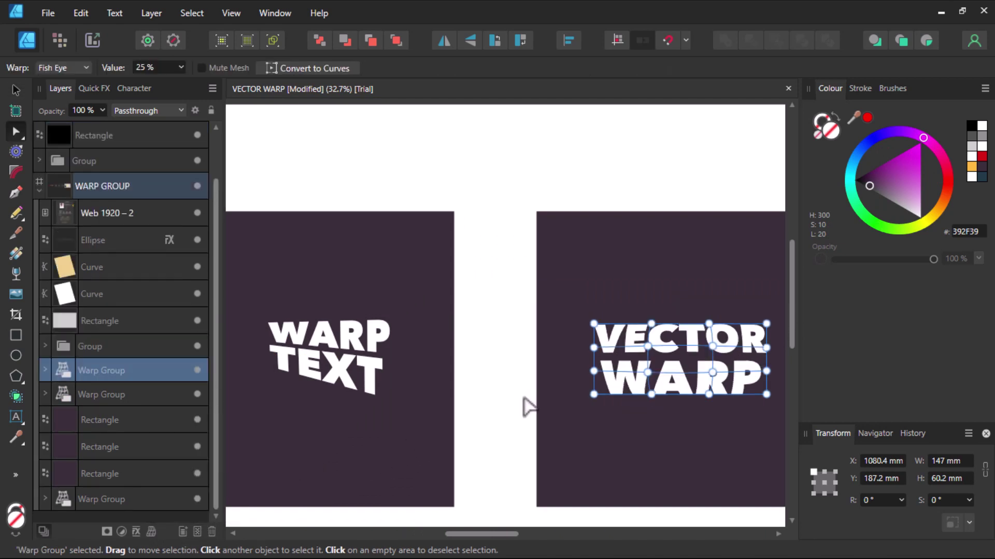
drag(602, 375, 631, 374)
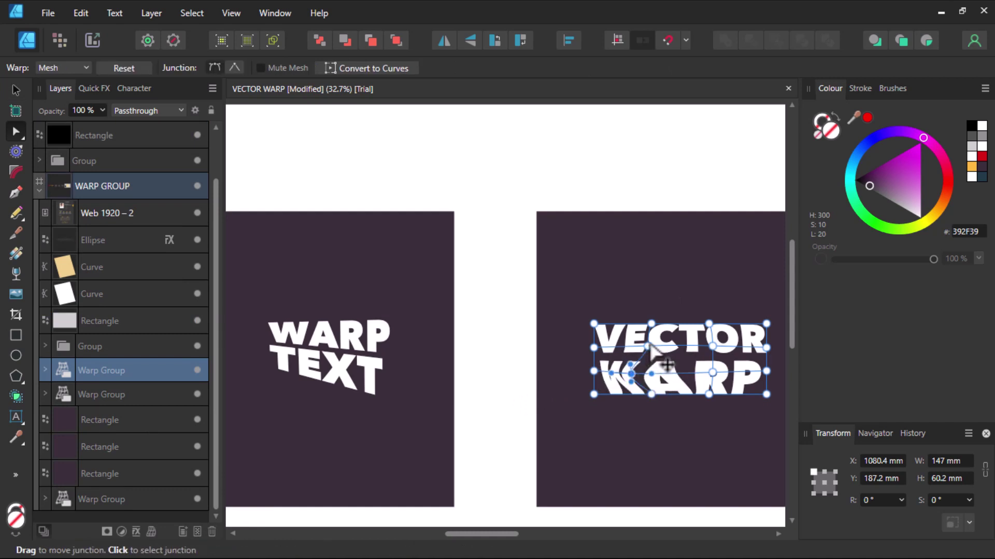
drag(648, 348, 646, 357)
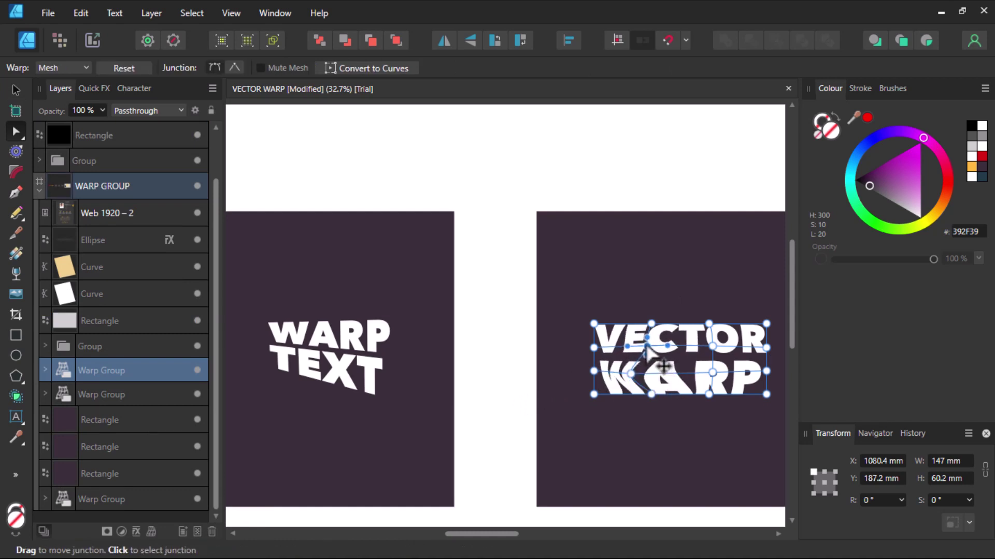
mouse_move(713, 349)
mouse_down()
mouse_move(676, 363)
mouse_move(697, 369)
mouse_move(700, 351)
mouse_up()
scroll(576, 367, down, 3)
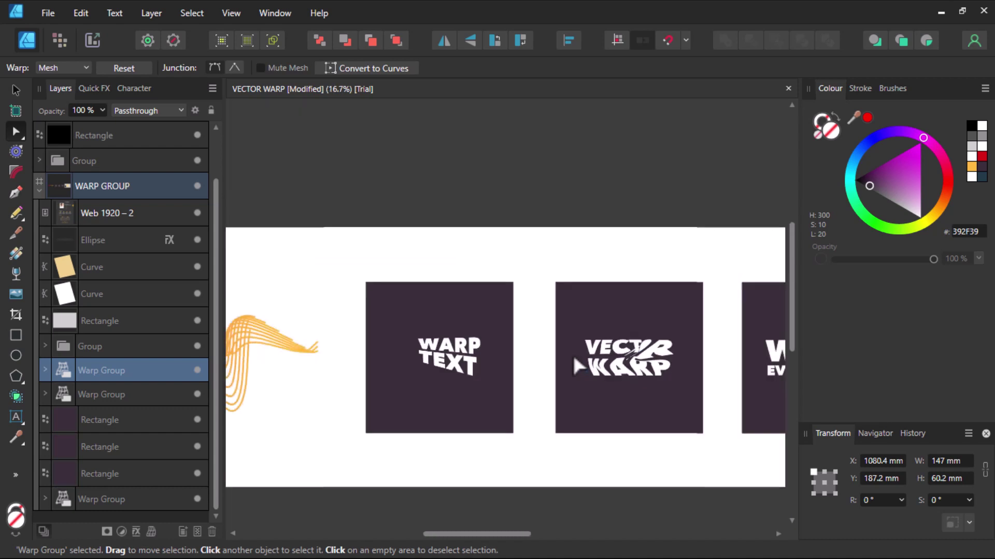
scroll(622, 389, down, 2)
scroll(681, 373, up, 3)
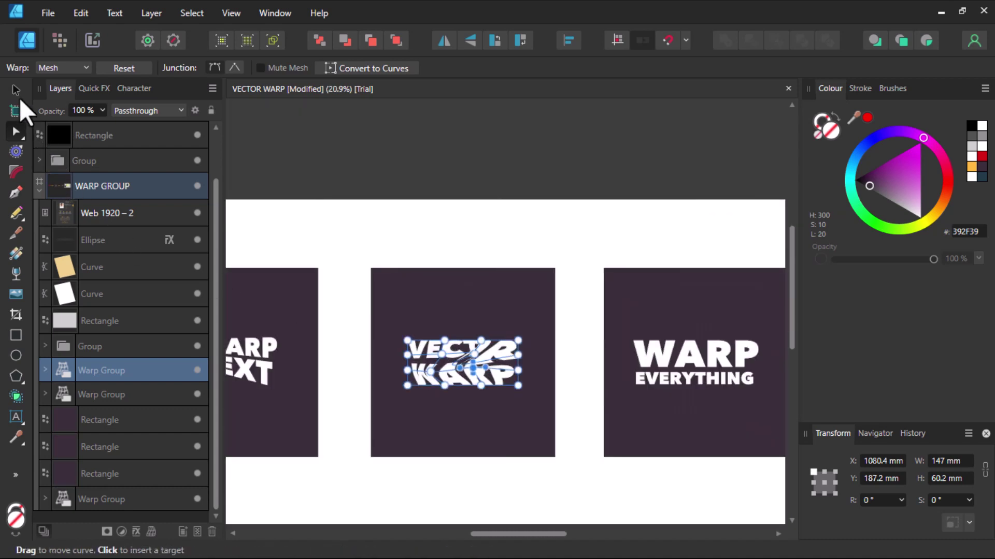
Select the WARP EVERYTHING text group and apply the Twist warp preset to it
click(15, 90)
scroll(435, 322, down, 2)
scroll(610, 356, up, 2)
scroll(609, 356, up, 2)
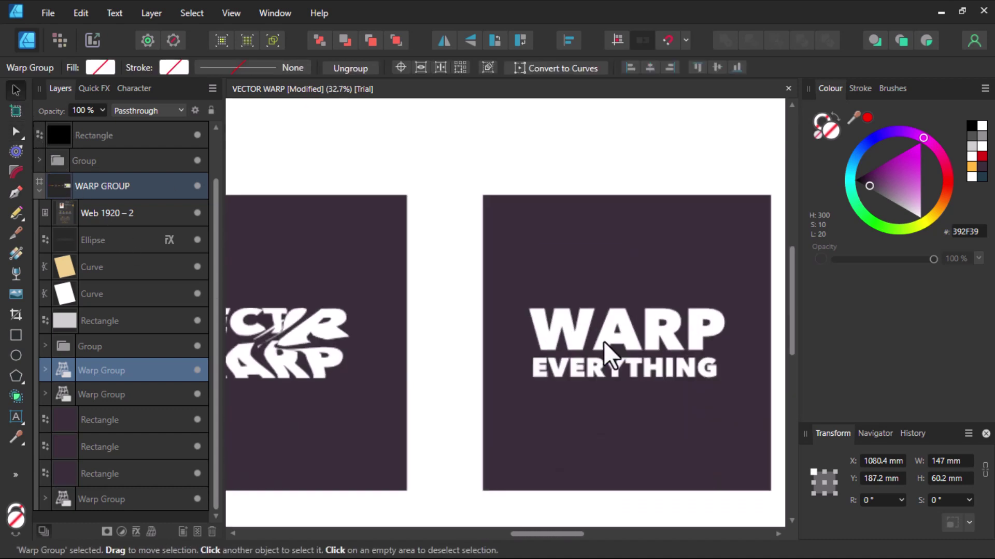
click(609, 355)
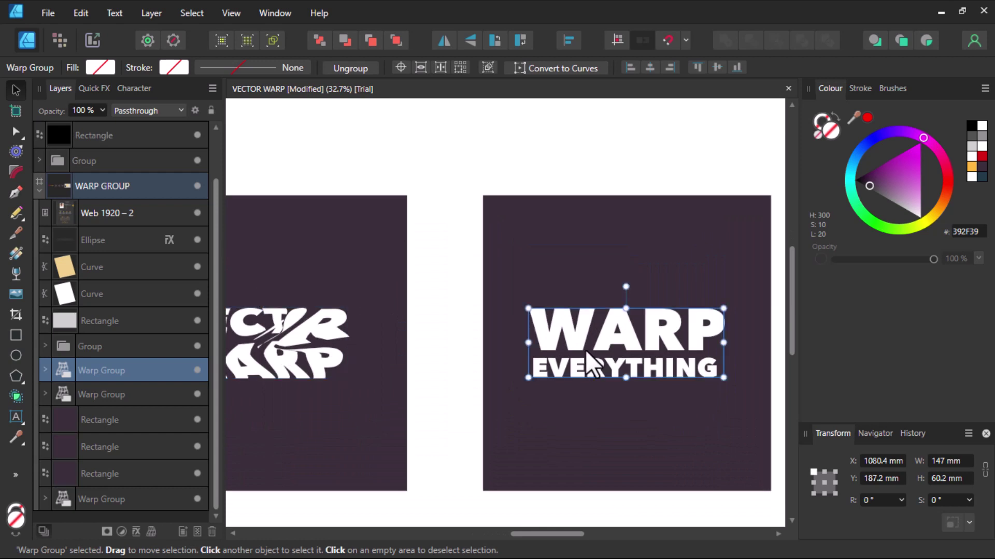
click(150, 532)
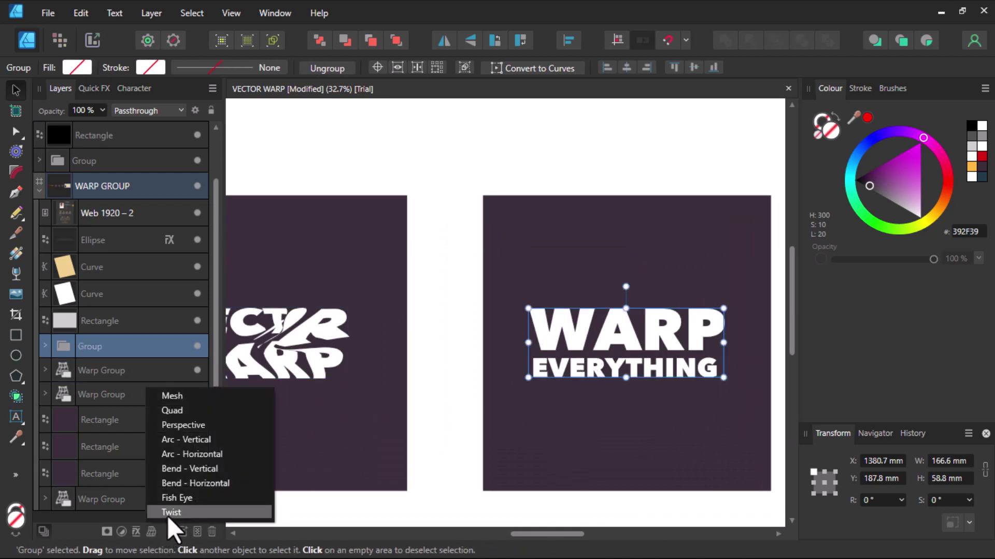
click(169, 516)
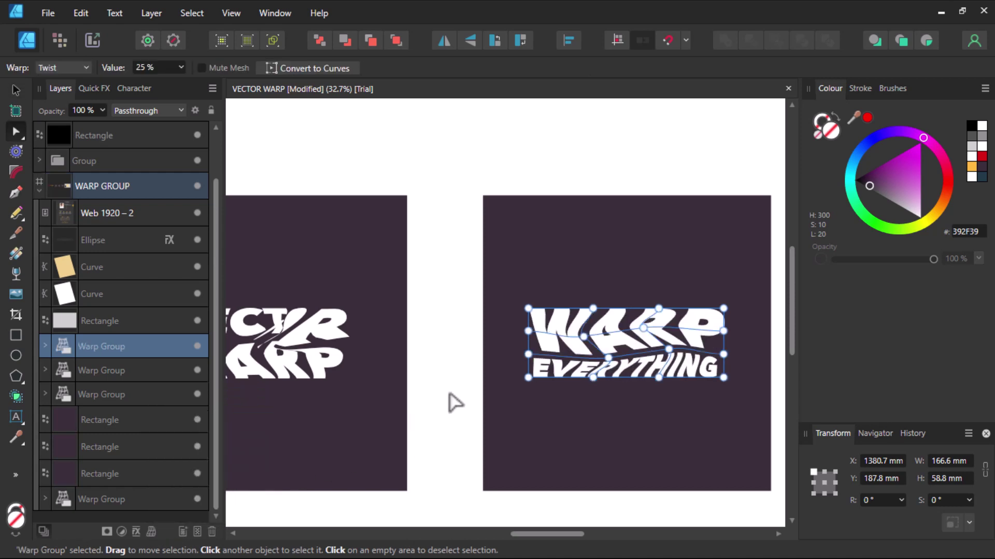
scroll(643, 347, up, 2)
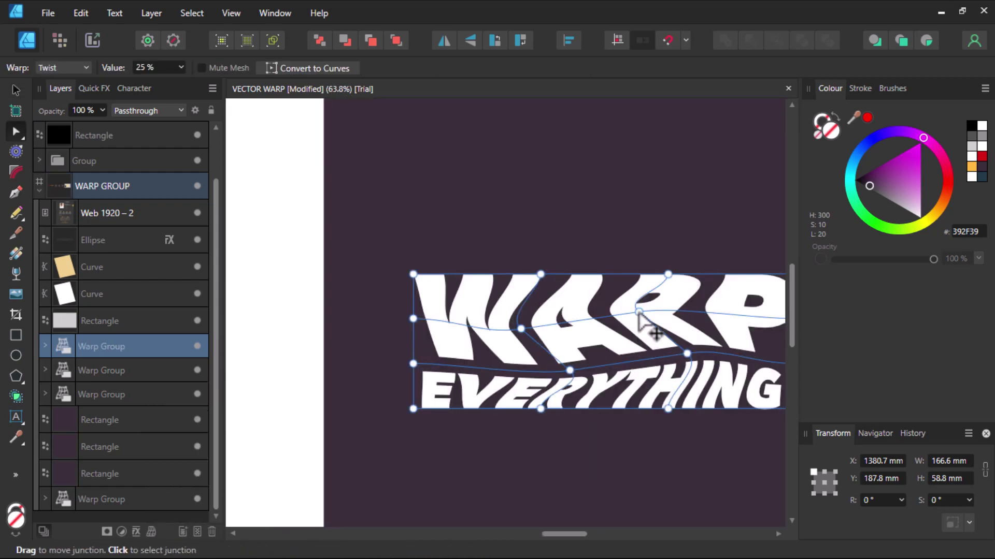
Drag three mesh junctions to bend the WARP and EVERYTHING letters further
drag(640, 326, 637, 350)
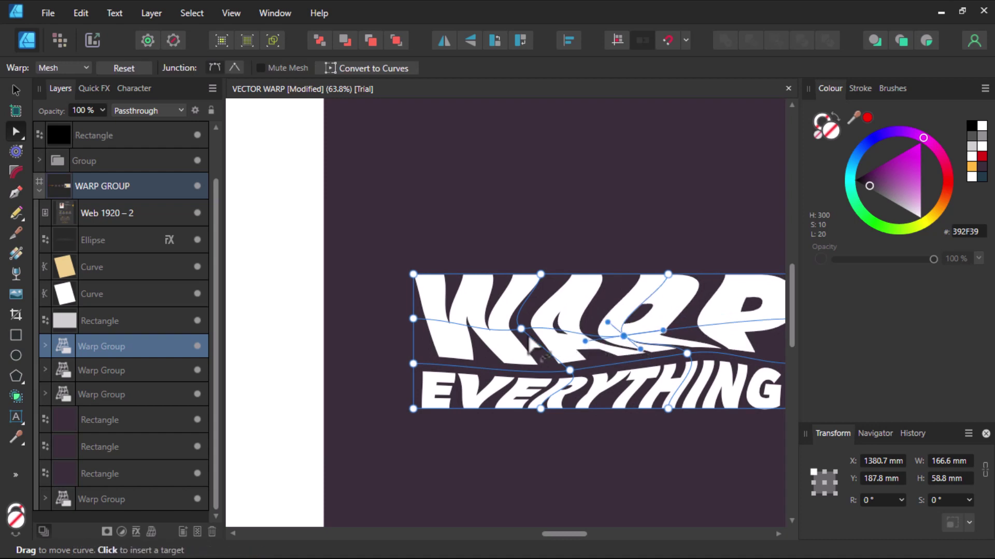
drag(521, 328, 524, 328)
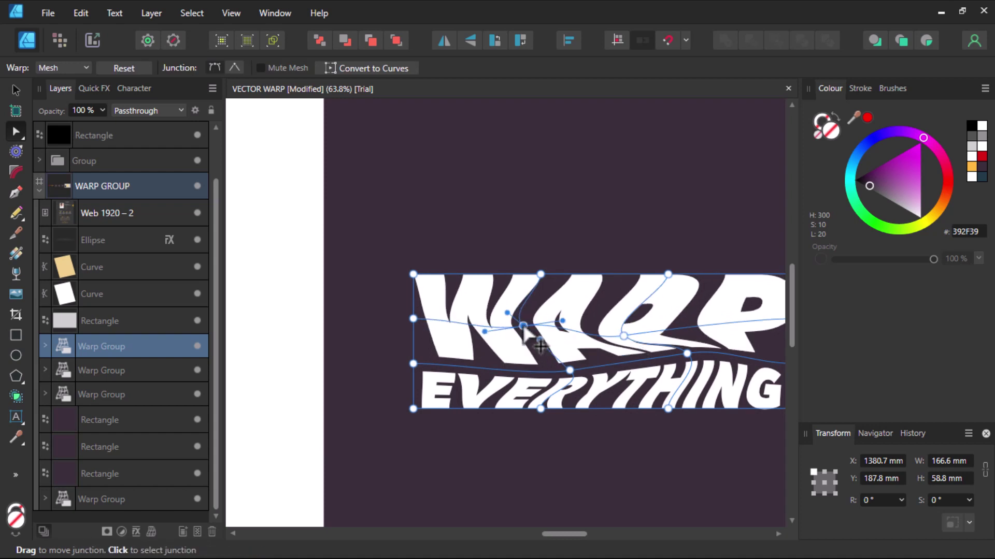
scroll(528, 332, down, 1)
scroll(543, 334, down, 1)
scroll(560, 337, up, 1)
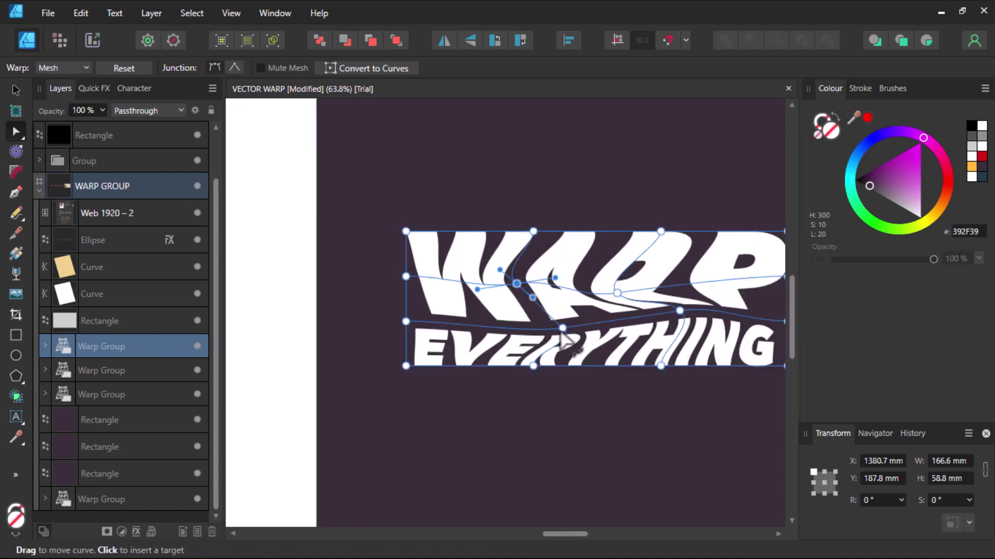
mouse_move(561, 330)
mouse_down()
mouse_move(512, 319)
mouse_move(547, 308)
mouse_up()
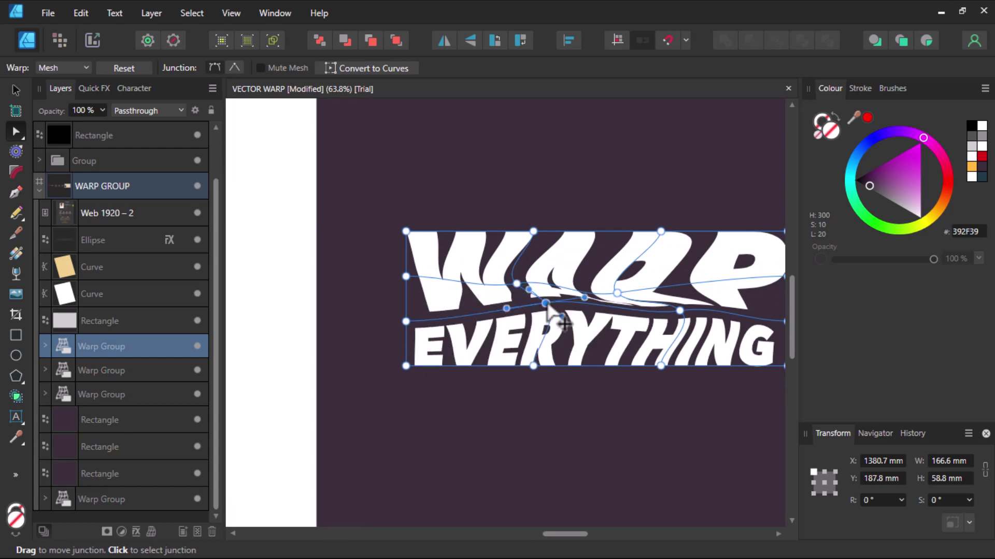
scroll(544, 326, down, 3)
scroll(545, 327, down, 1)
scroll(538, 322, up, 4)
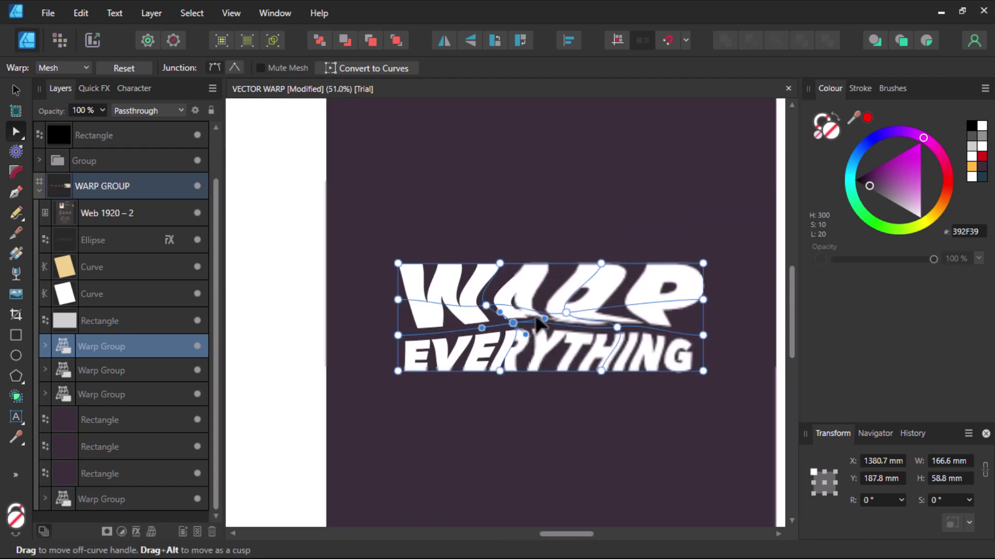
scroll(538, 323, up, 2)
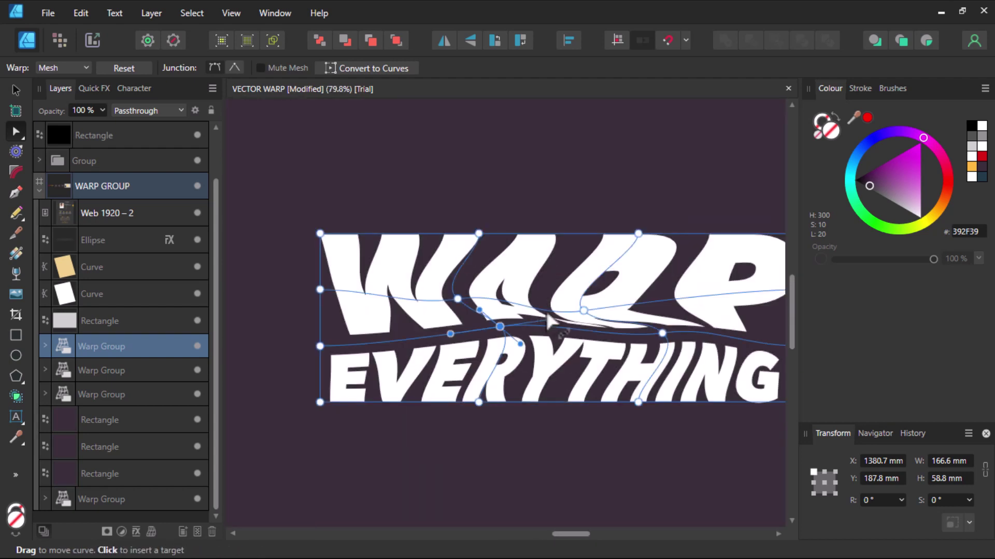
scroll(551, 318, up, 2)
scroll(492, 319, down, 3)
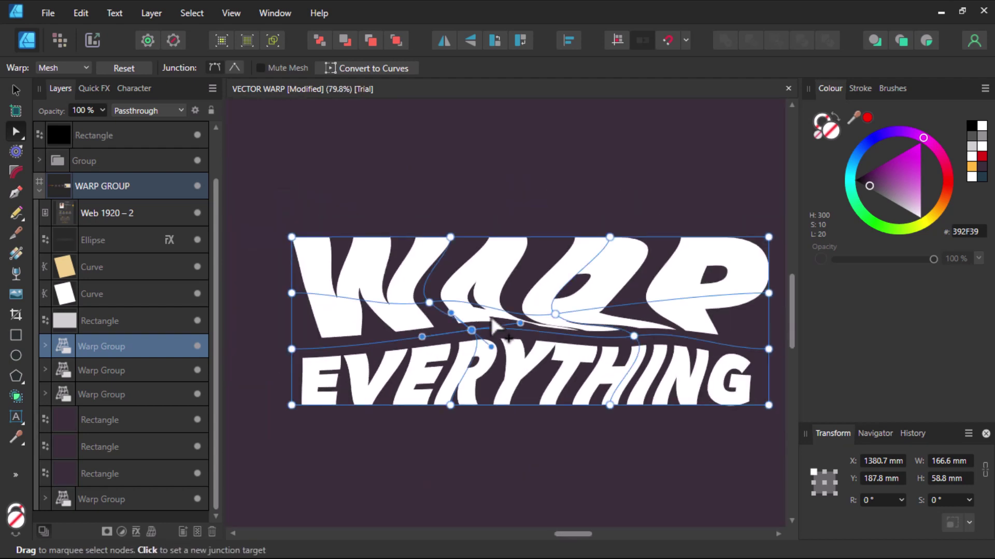
scroll(491, 325, down, 2)
scroll(491, 324, down, 1)
scroll(492, 324, up, 2)
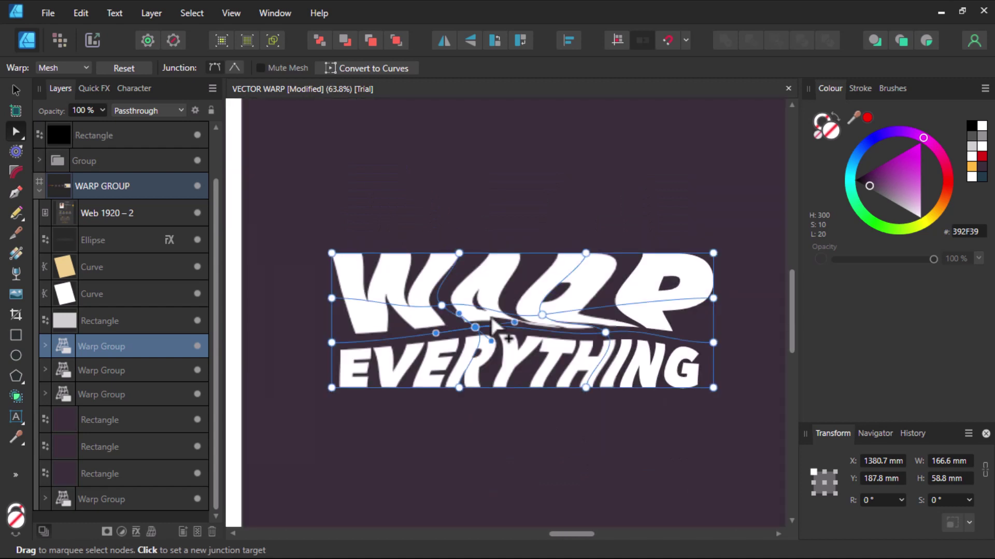
scroll(492, 321, down, 3)
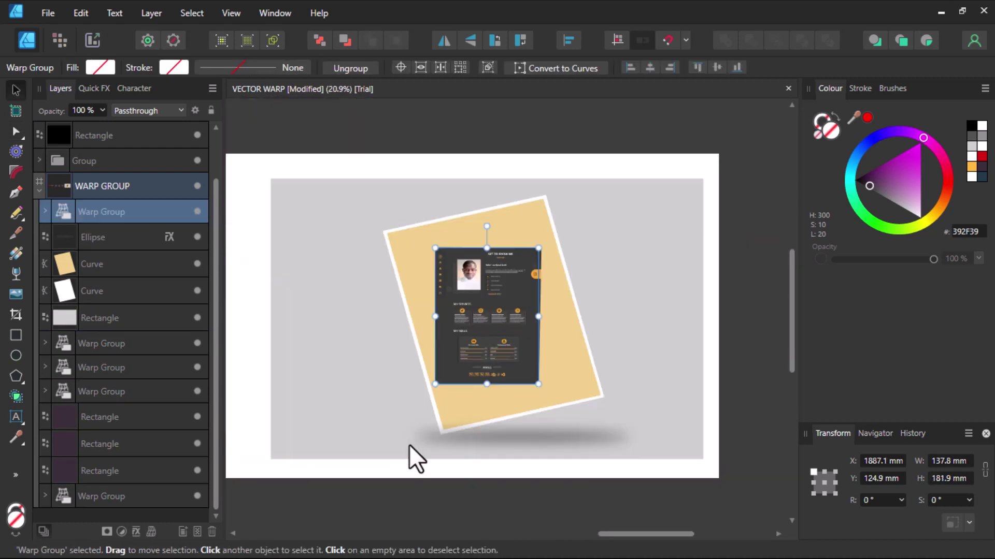
Apply a Perspective warp to the portfolio page and start editing its corners
click(150, 529)
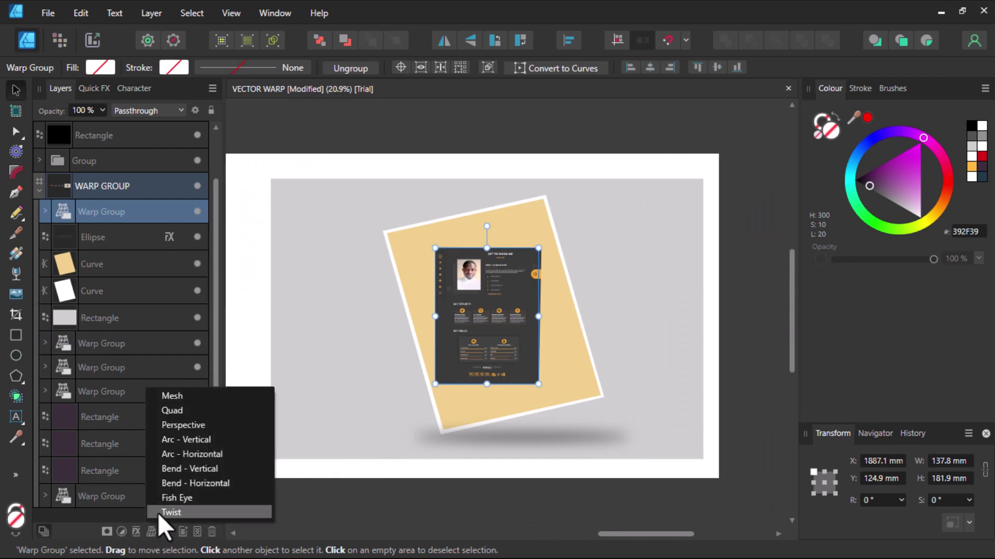
click(182, 427)
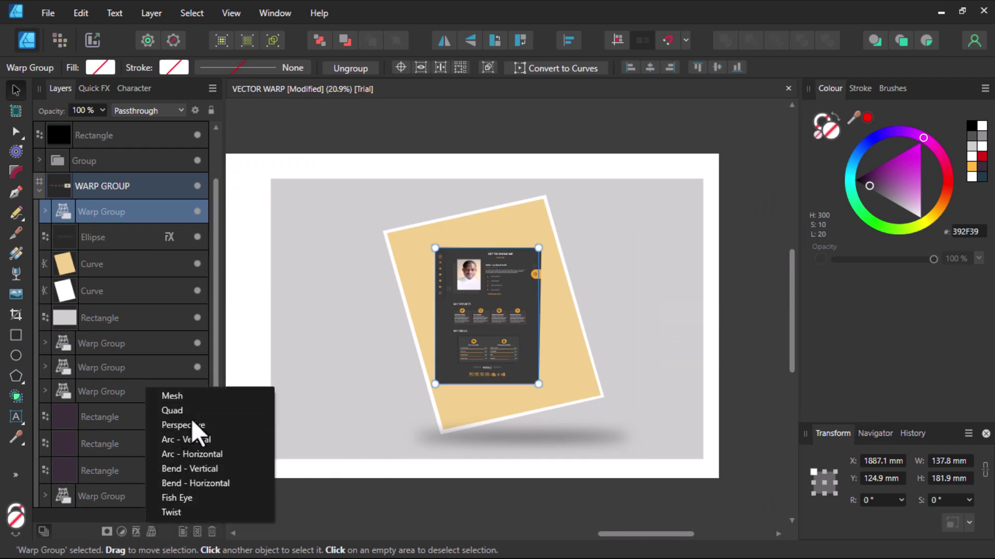
key(a)
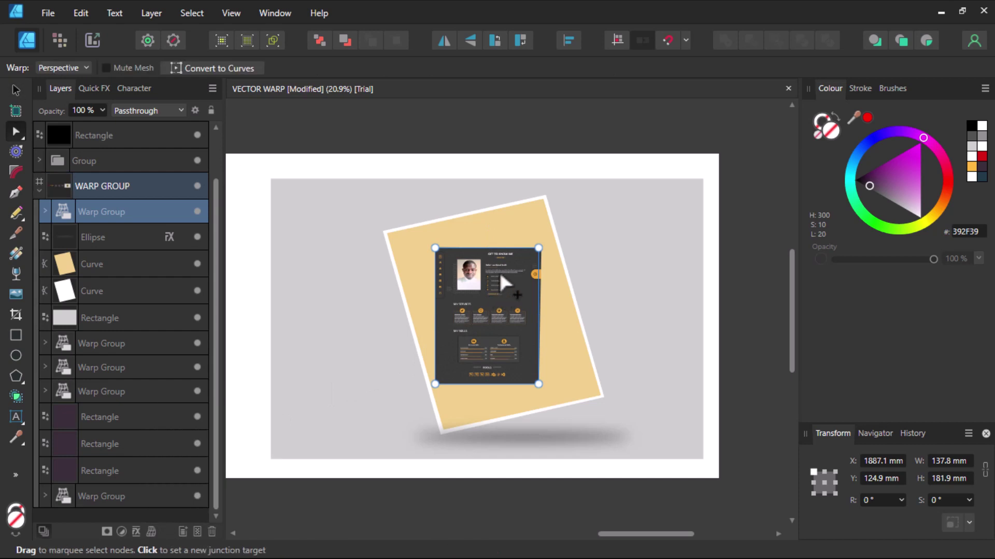
scroll(491, 286, up, 2)
scroll(498, 272, up, 2)
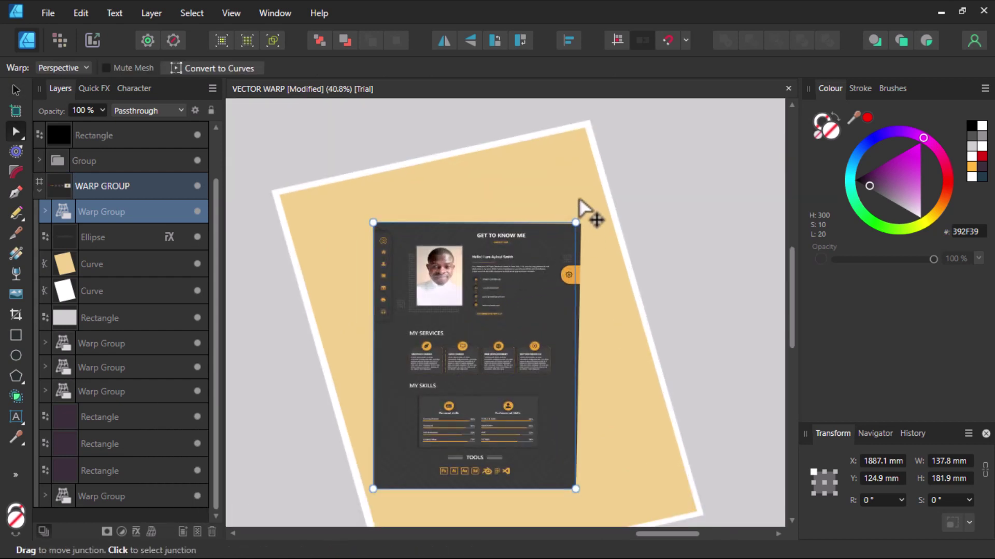
Drag the portfolio page's four perspective corners onto the tilted card's corners
drag(580, 198, 584, 127)
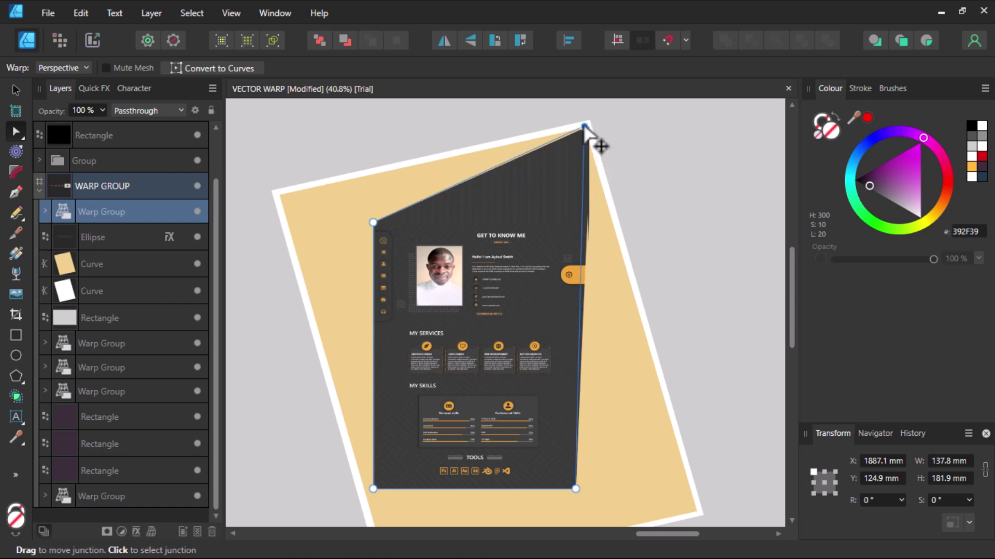
drag(374, 223, 280, 195)
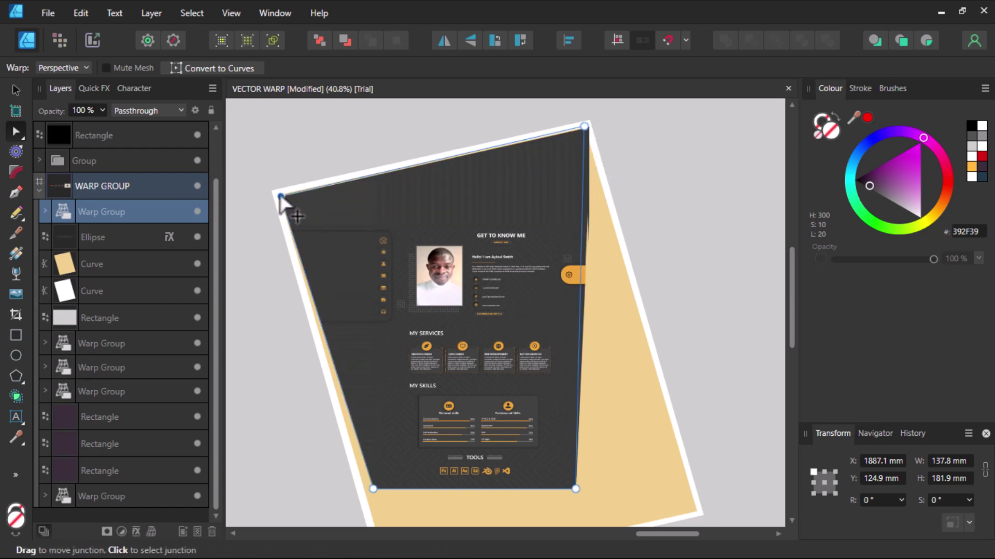
scroll(373, 347, down, 2)
drag(574, 446, 581, 447)
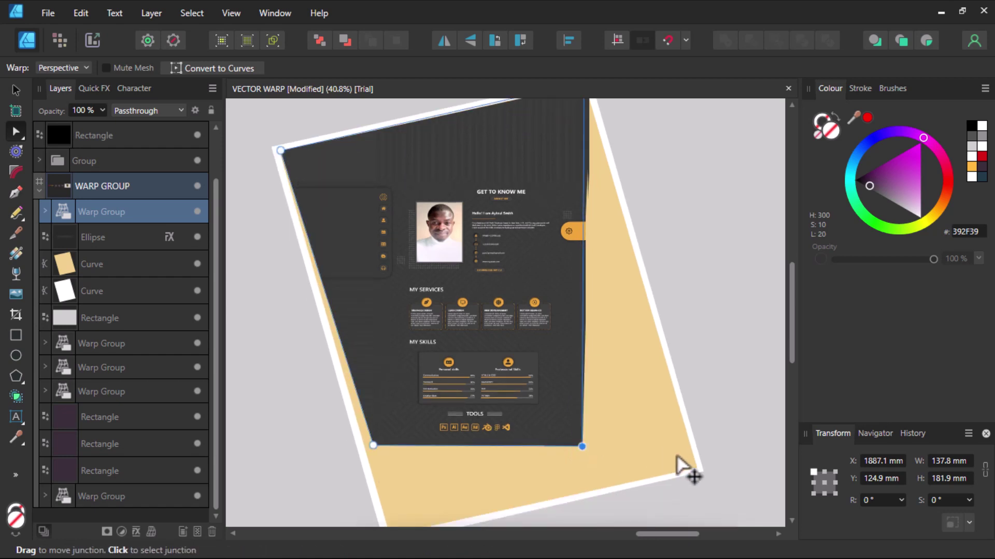
drag(681, 459, 694, 468)
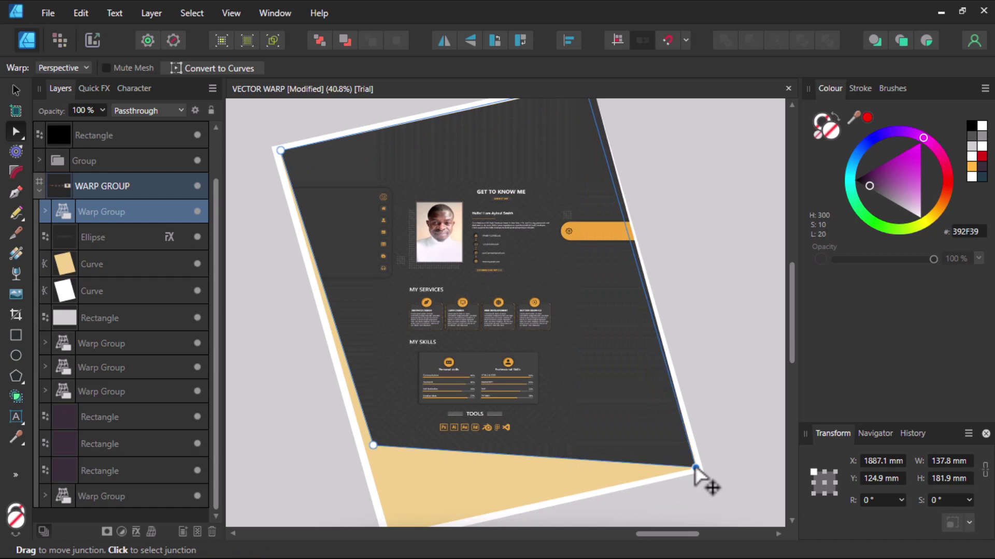
scroll(477, 310, down, 2)
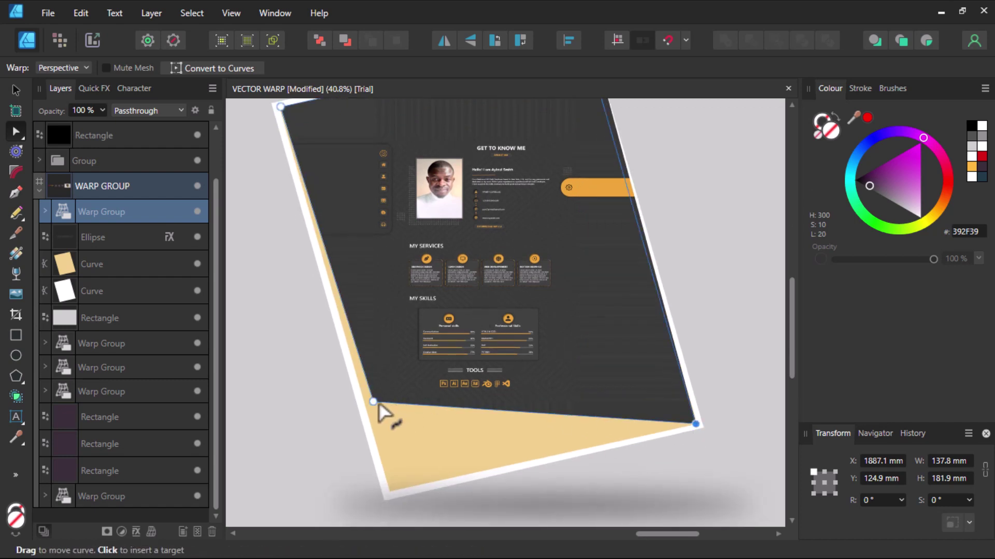
drag(376, 403, 389, 491)
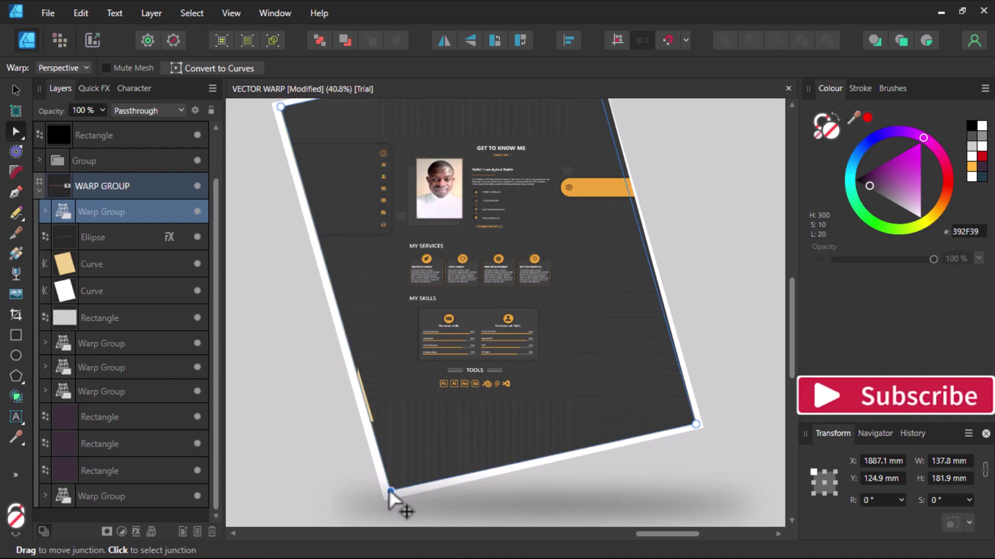
scroll(408, 378, down, 3)
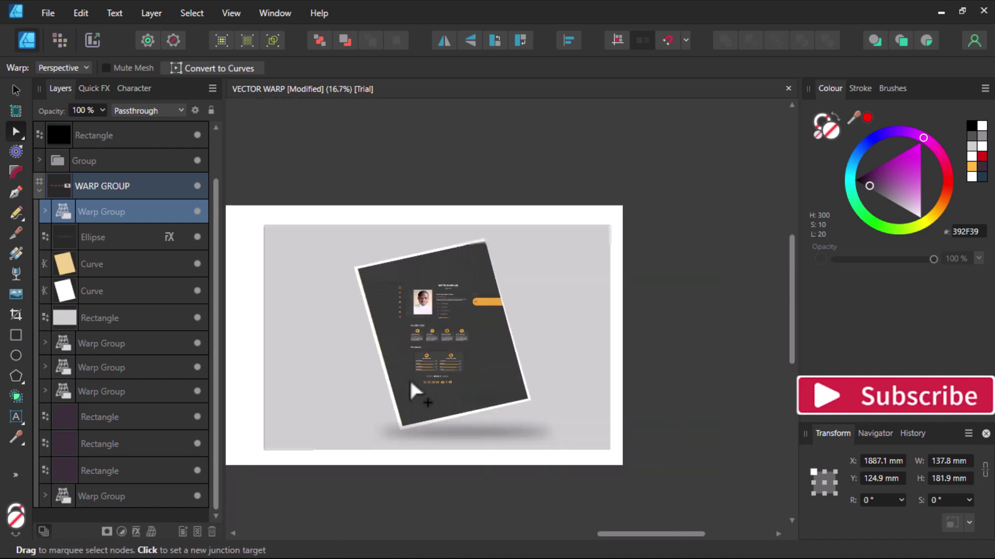
scroll(515, 244, up, 3)
scroll(539, 193, up, 3)
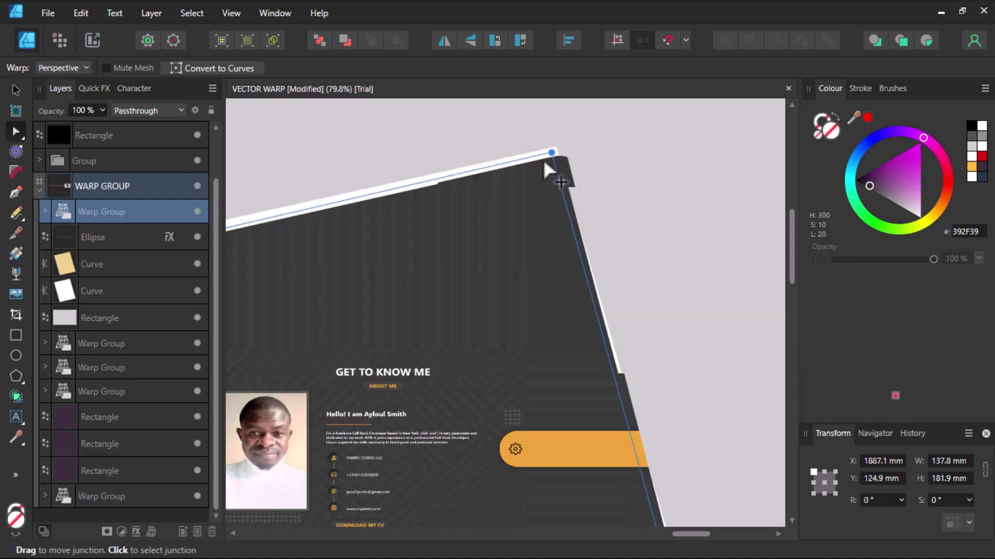
scroll(455, 236, down, 3)
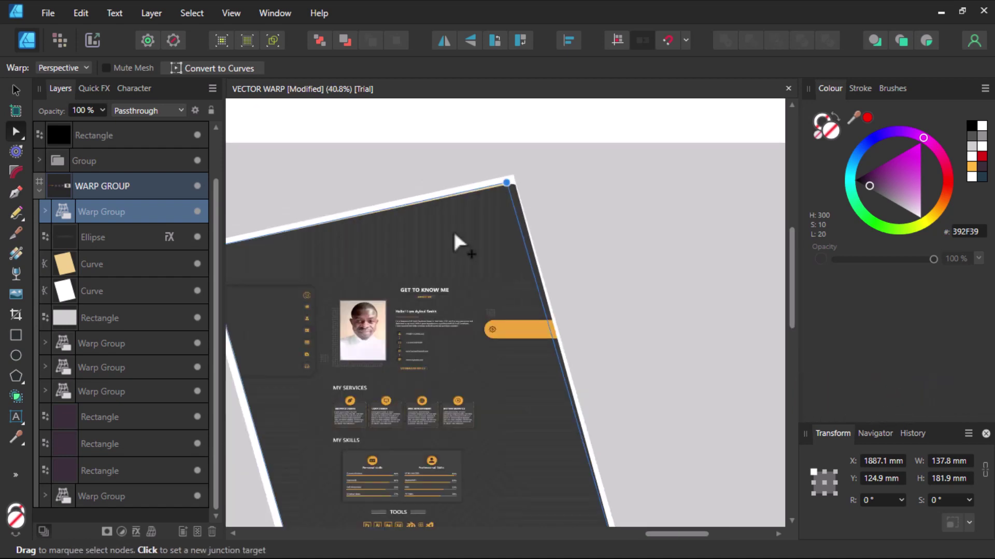